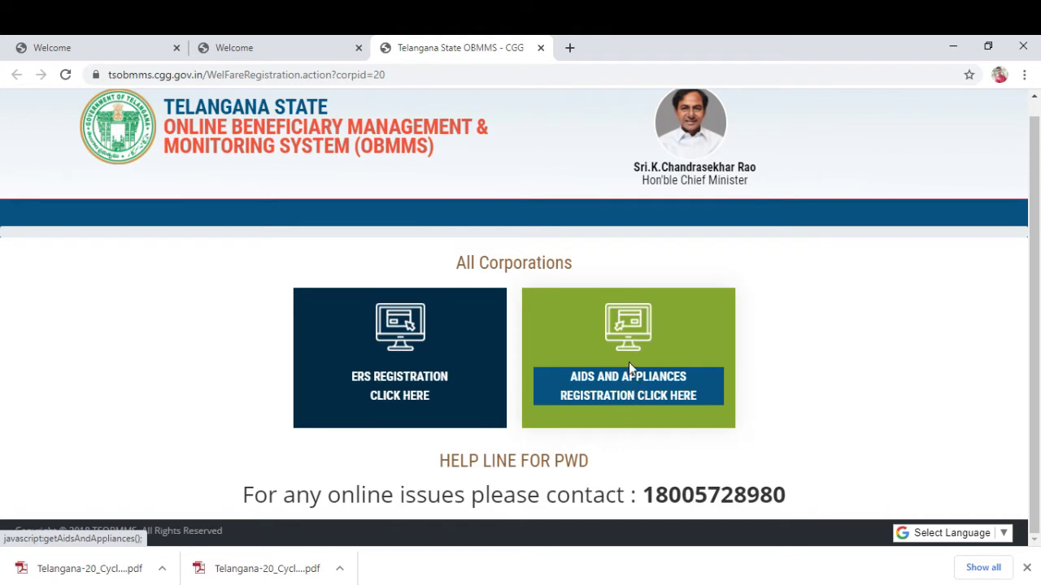
Open the Aids and Appliances registration tile to load the 2020-21 Disabled Welfare form.
left_click(631, 388)
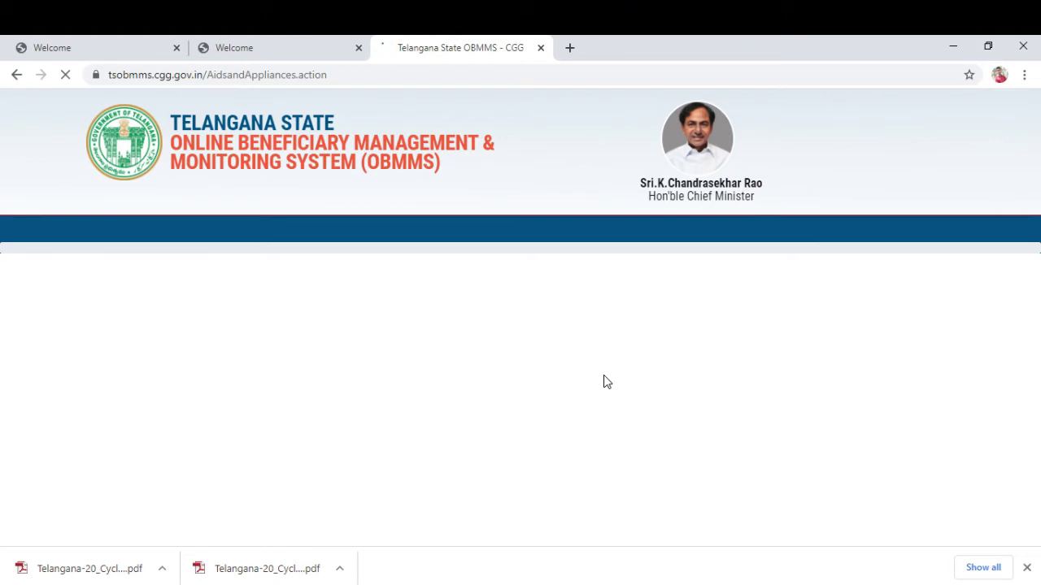
scroll(599, 400, "down", 2)
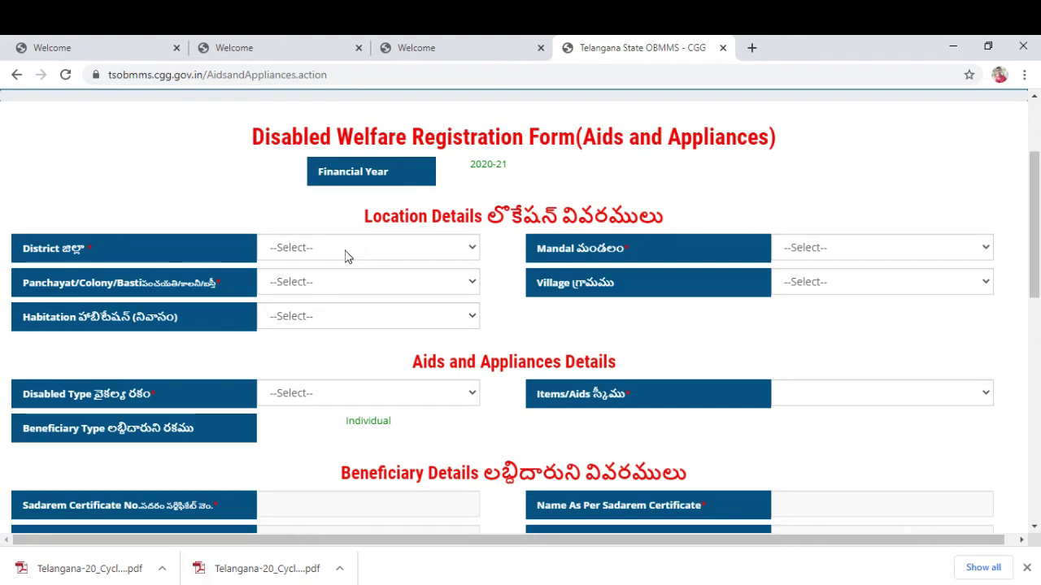
Choose district PEDDAPALLI, mandal Anthergaon, and Raidandi as both panchayat and village.
left_click(345, 256)
scroll(345, 447, "down", 3)
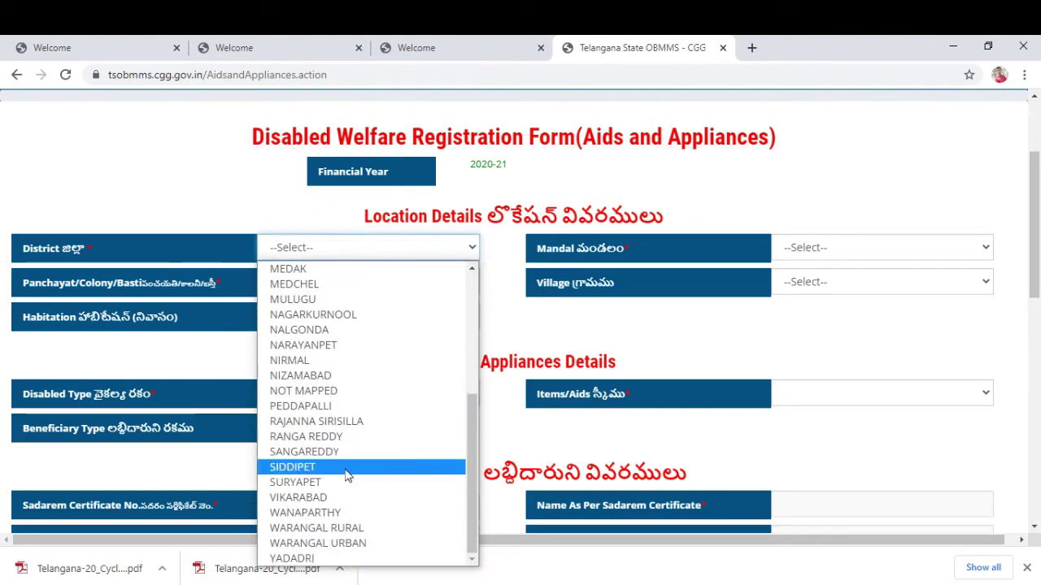
left_click(354, 406)
left_click(817, 248)
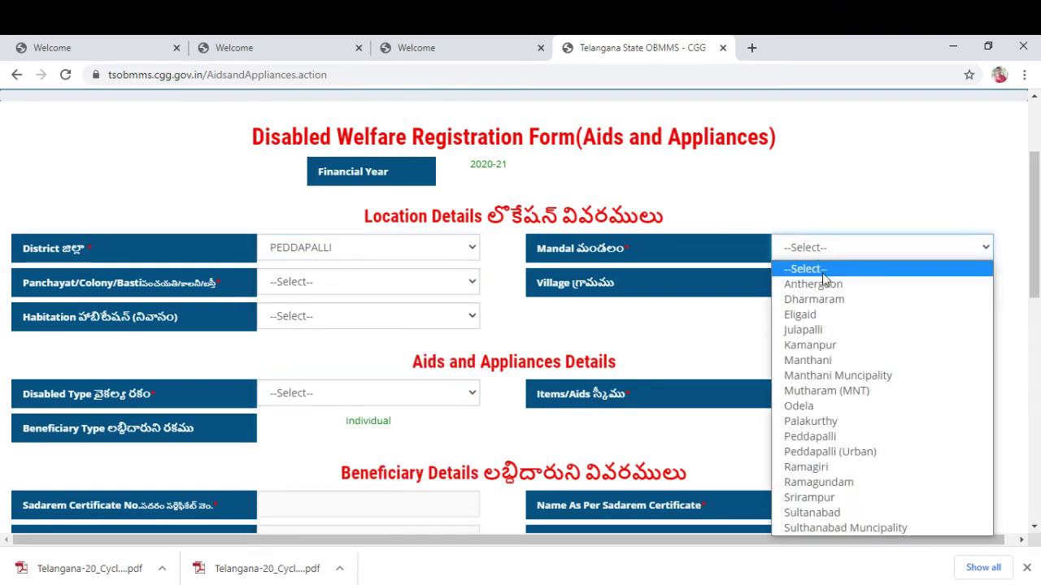
left_click(817, 283)
left_click(376, 286)
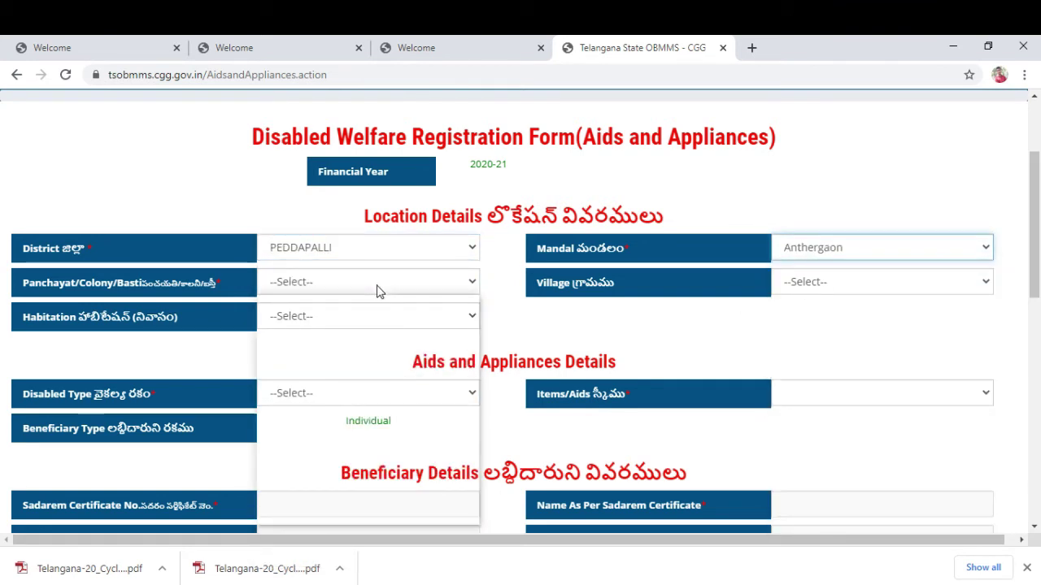
left_click(301, 488)
left_click(807, 284)
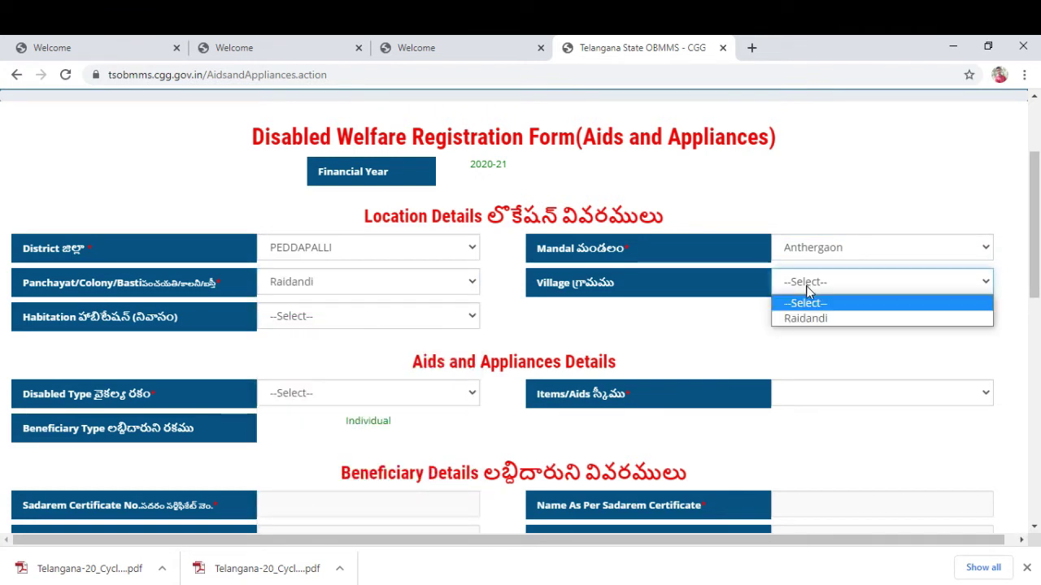
left_click(803, 318)
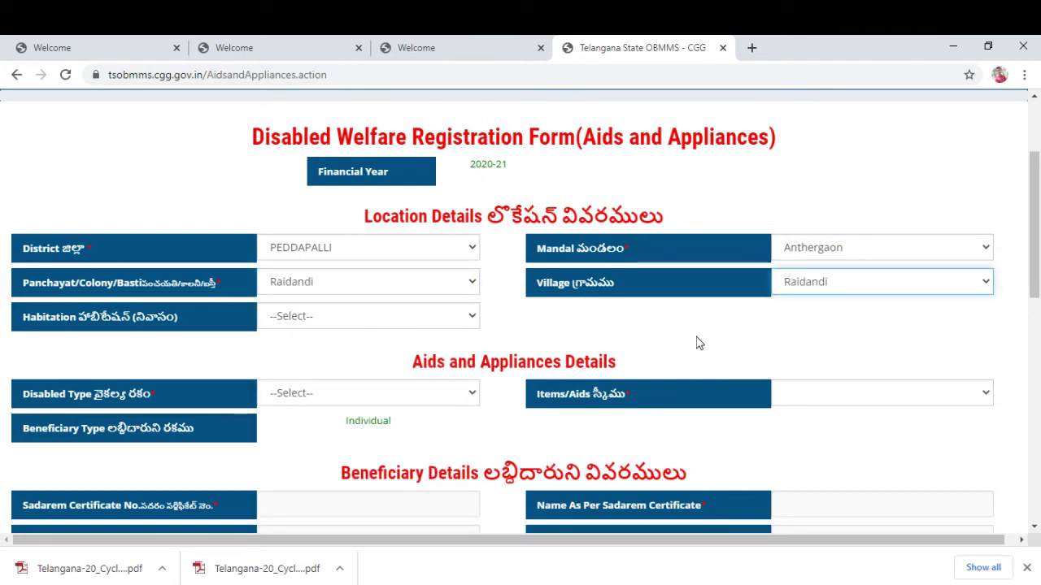
scroll(732, 337, "down", 1)
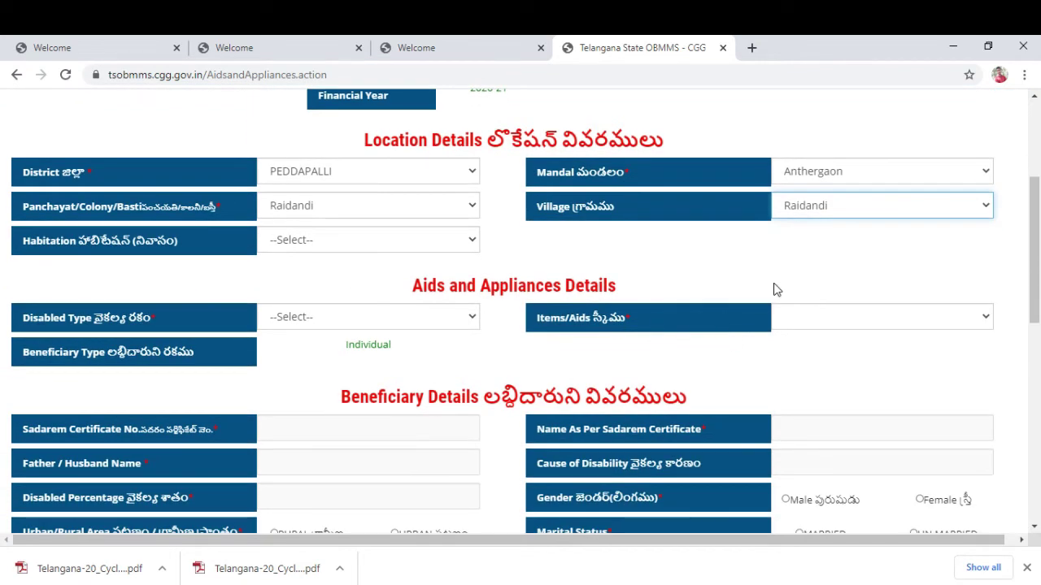
scroll(768, 293, "down", 1)
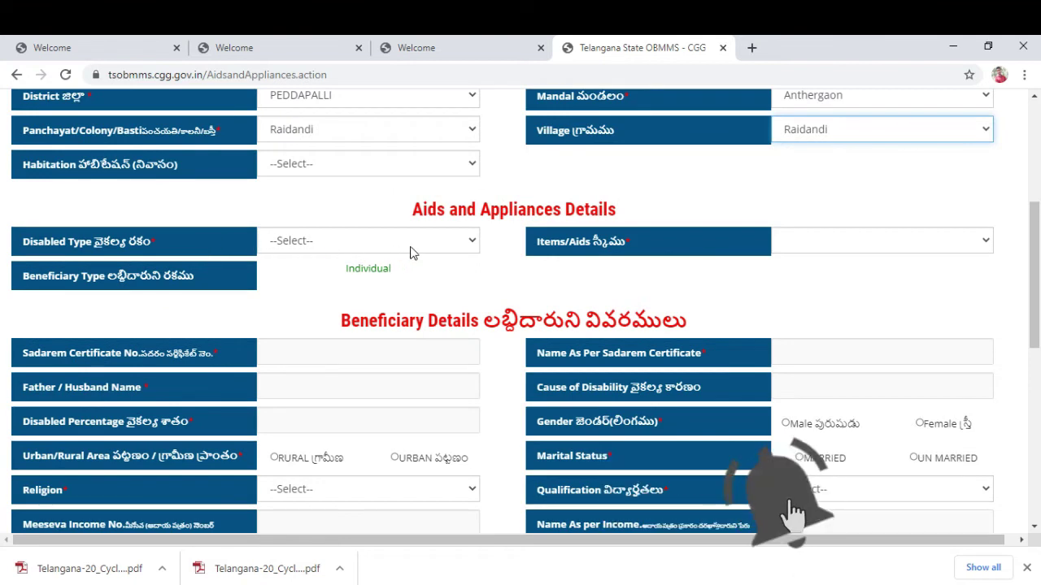
Set disability type to Hearing Handicapped, after briefly trying Visually Handicapped, and choose item Hearing Aids(BTE).
left_click(423, 246)
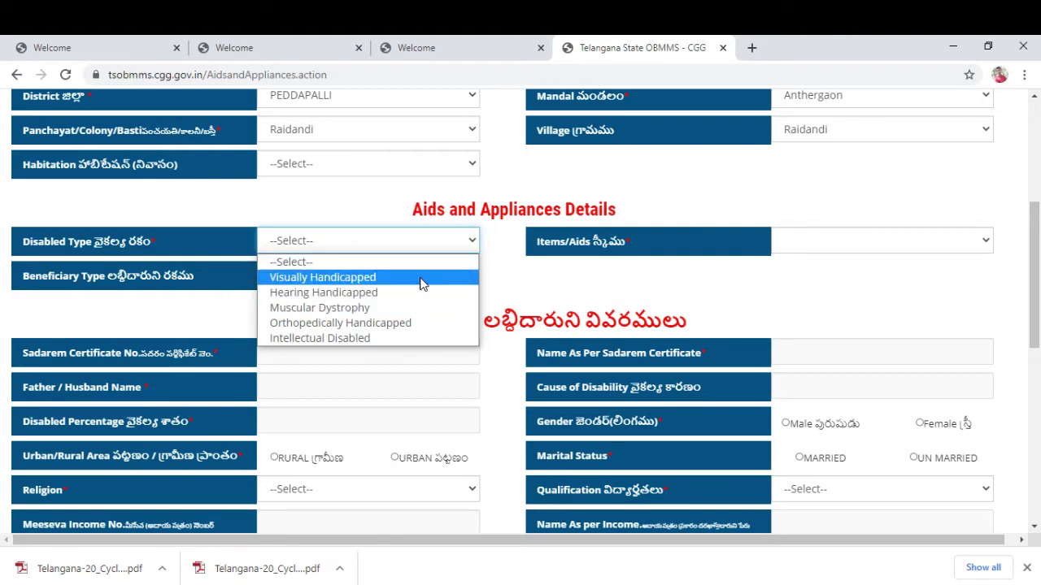
left_click(422, 283)
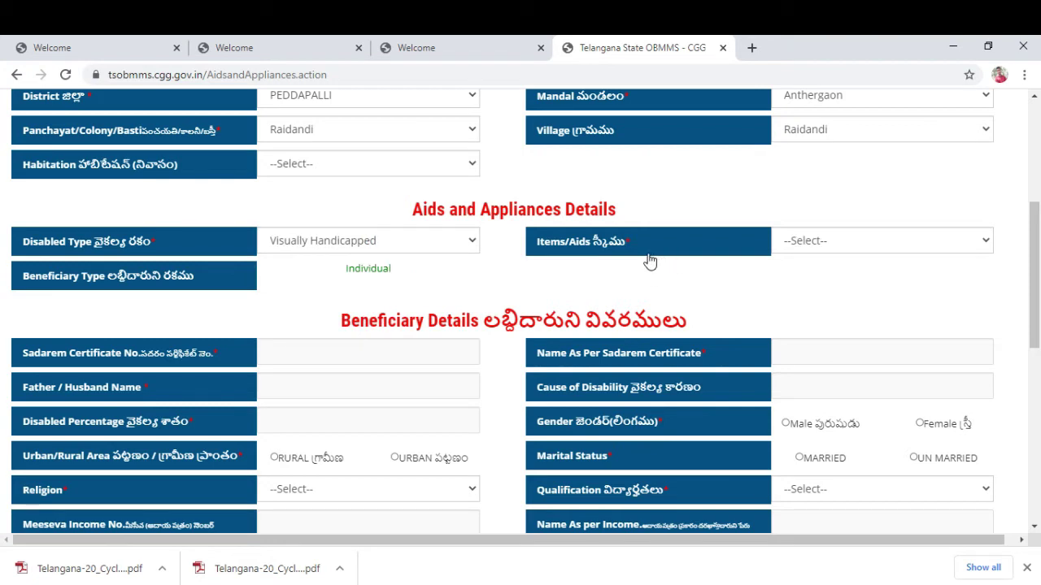
left_click(850, 247)
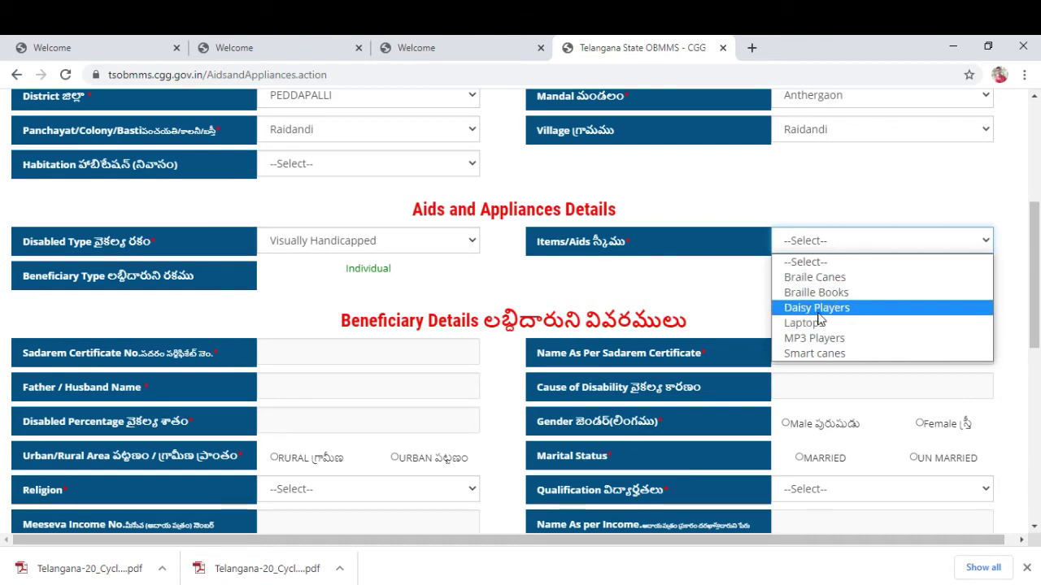
left_click(420, 244)
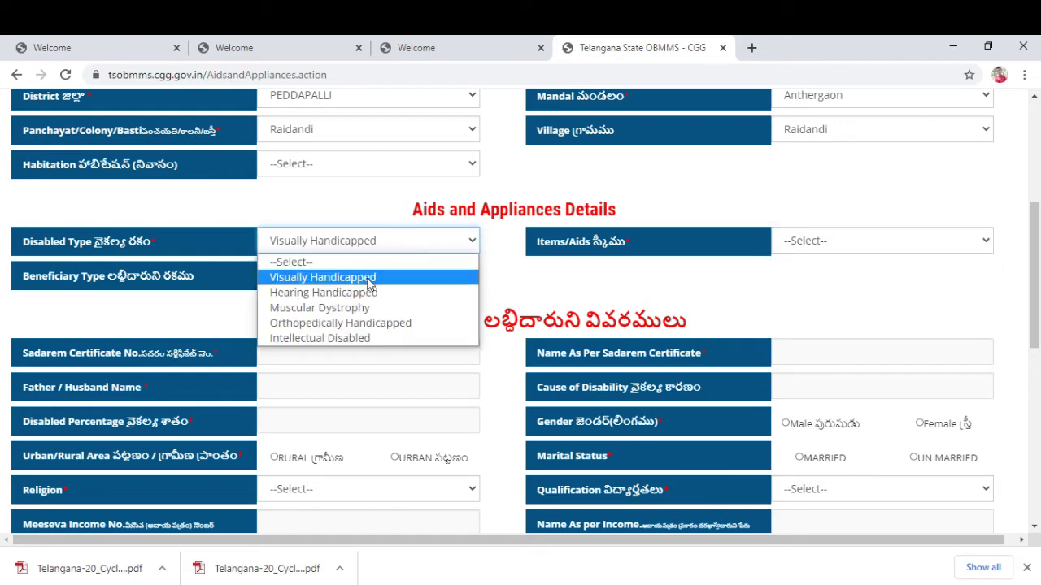
left_click(354, 293)
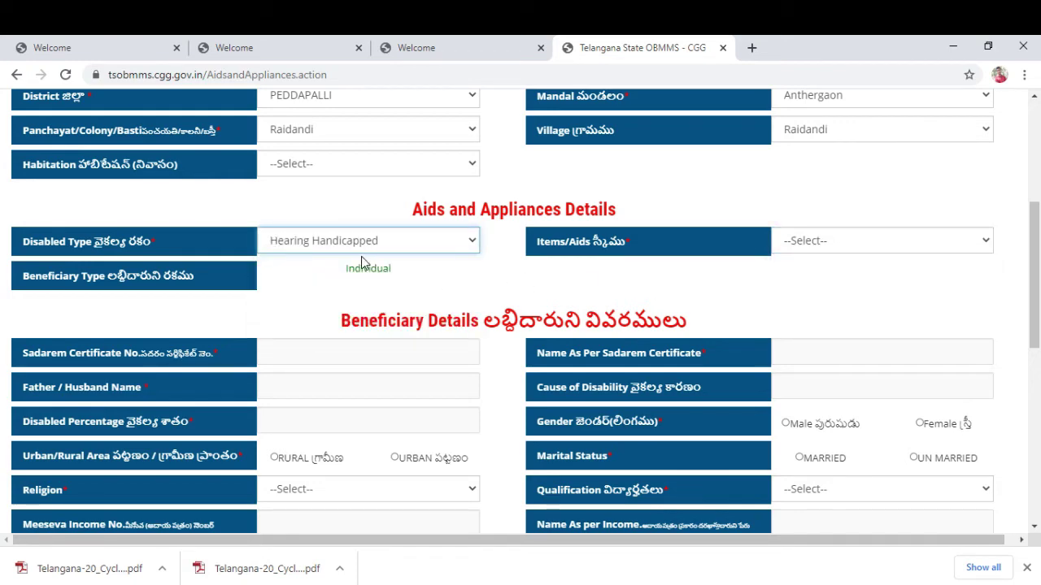
left_click(847, 241)
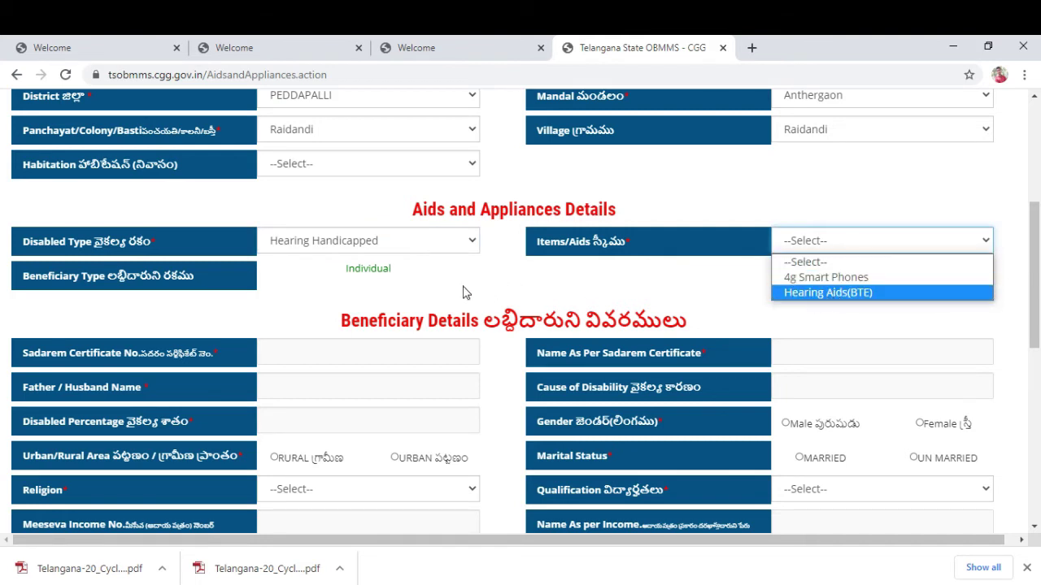
left_click(829, 293)
scroll(411, 342, "down", 1)
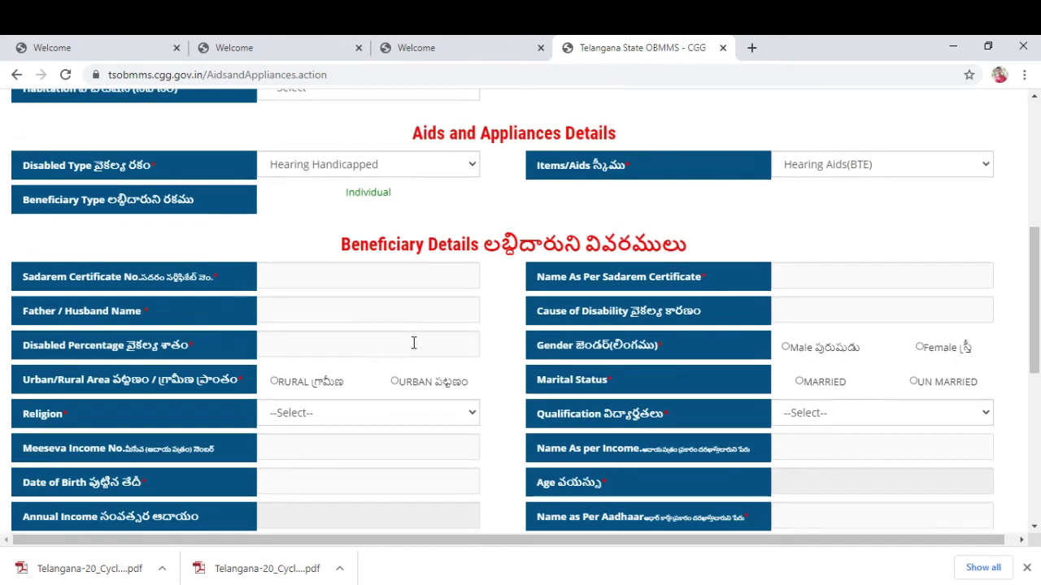
Step through the Sadarem number, father/husband name, cause and percentage fields, leaving them blank.
left_click(321, 280)
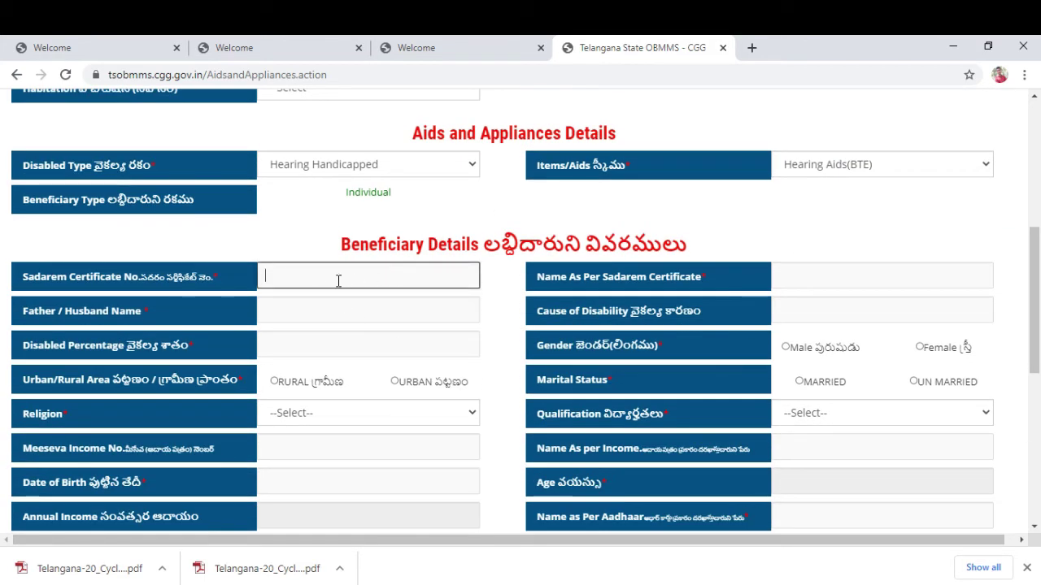
left_click(798, 282)
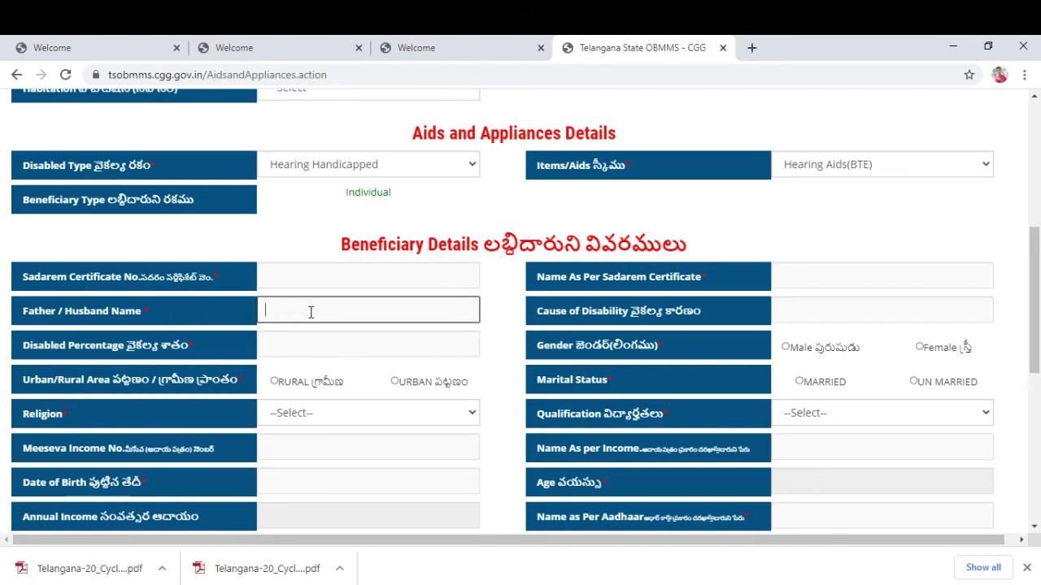
left_click(824, 305)
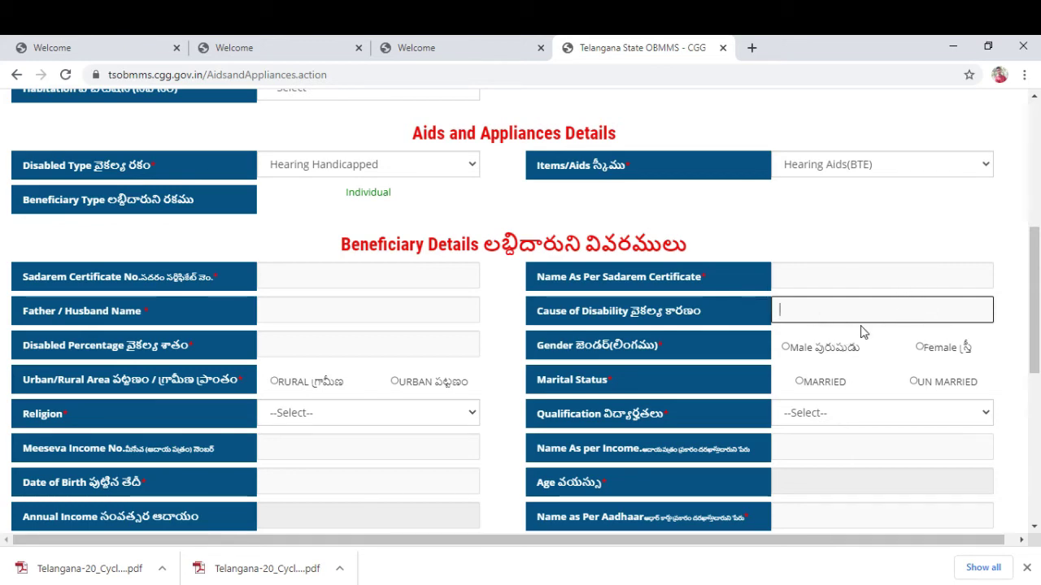
left_click(302, 345)
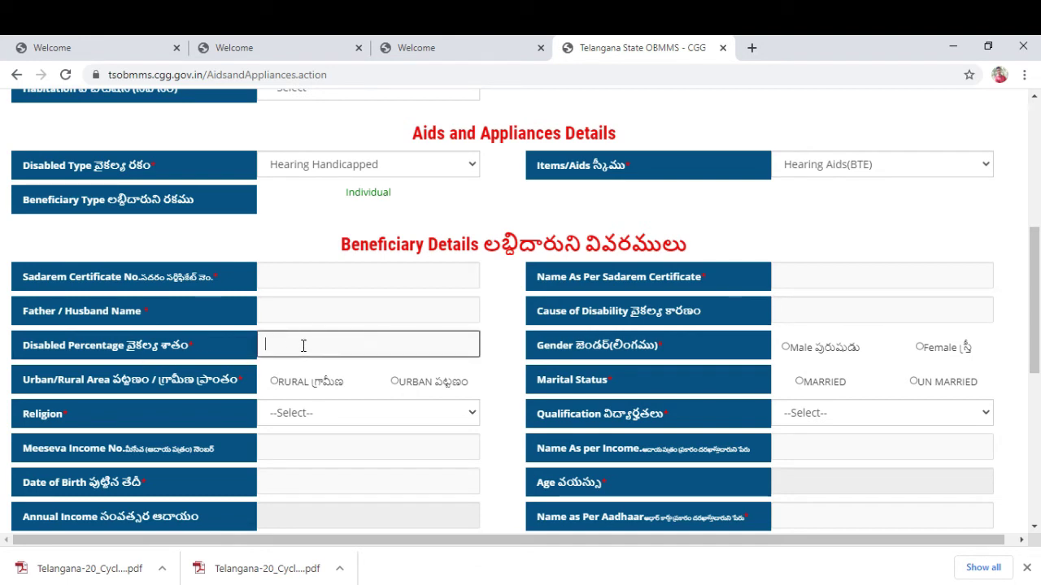
Mark the beneficiary as Female, living in an URBAN area, and MARRIED.
left_click(785, 348)
double_click(925, 350)
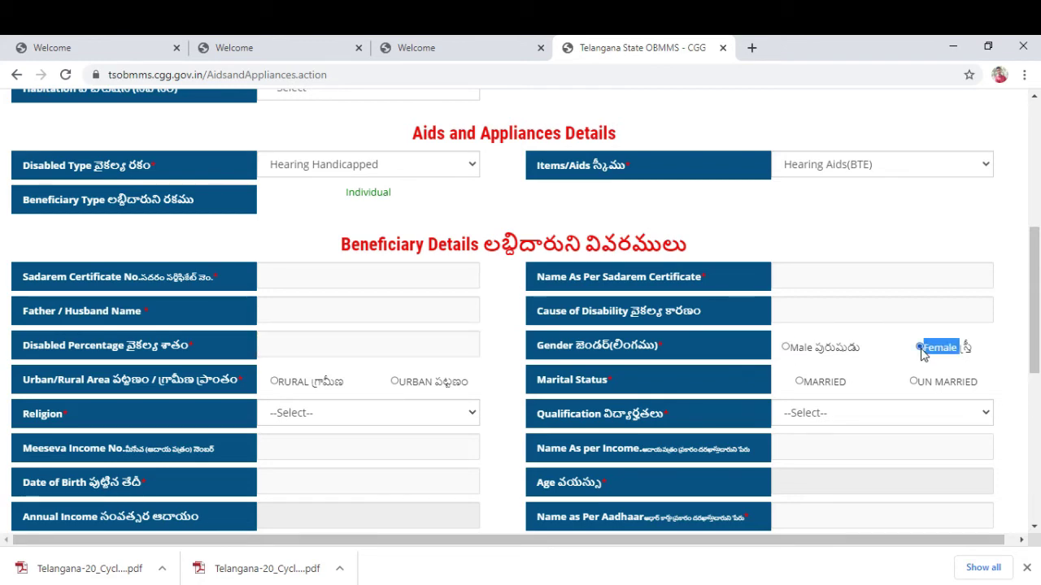
left_click(276, 382)
left_click(914, 381)
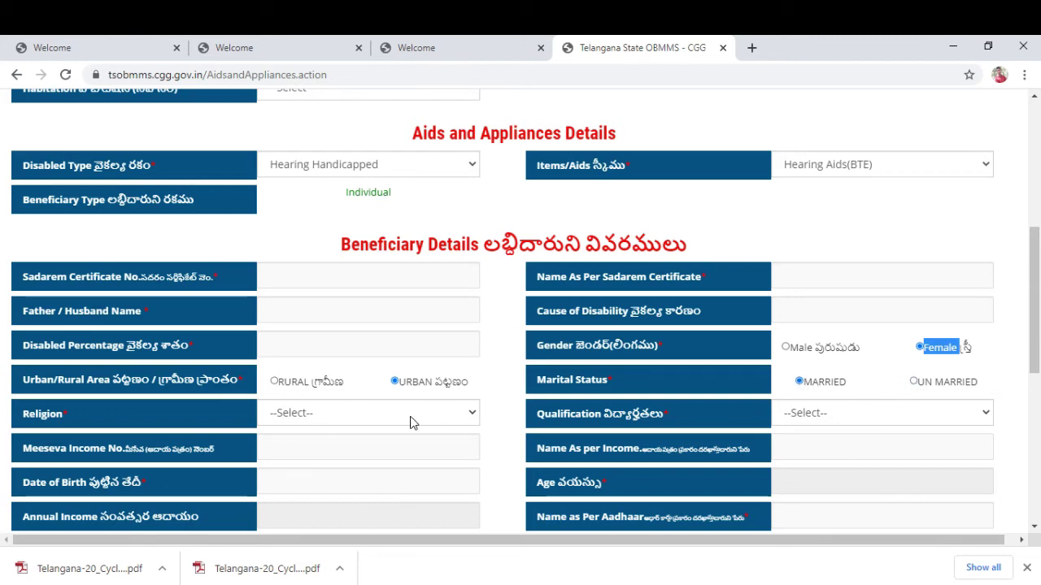
left_click(321, 421)
Set the beneficiary's religion to Hindu and caste to BC-D.
scroll(321, 421, "down", 1)
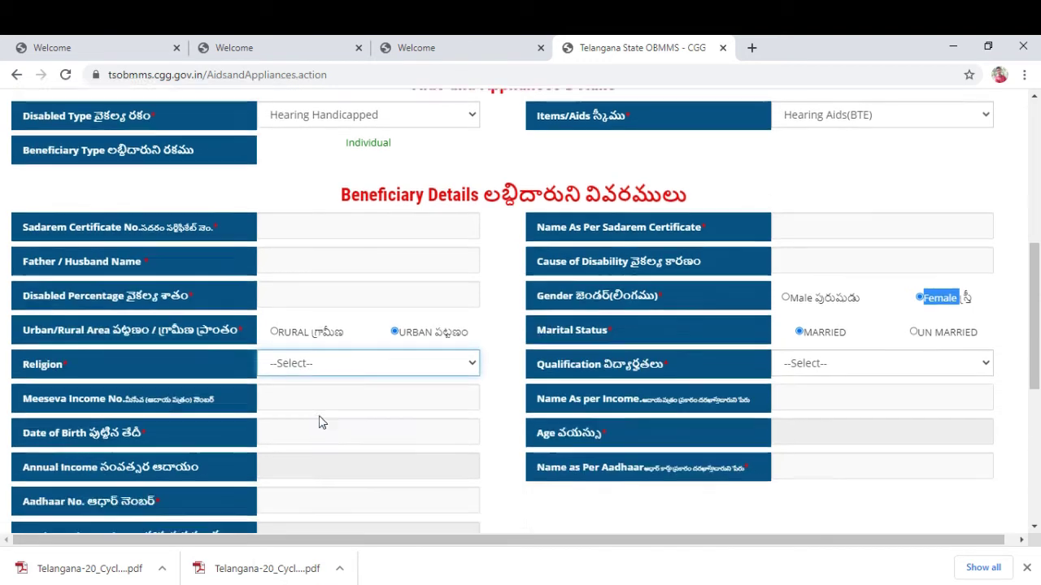
left_click(339, 336)
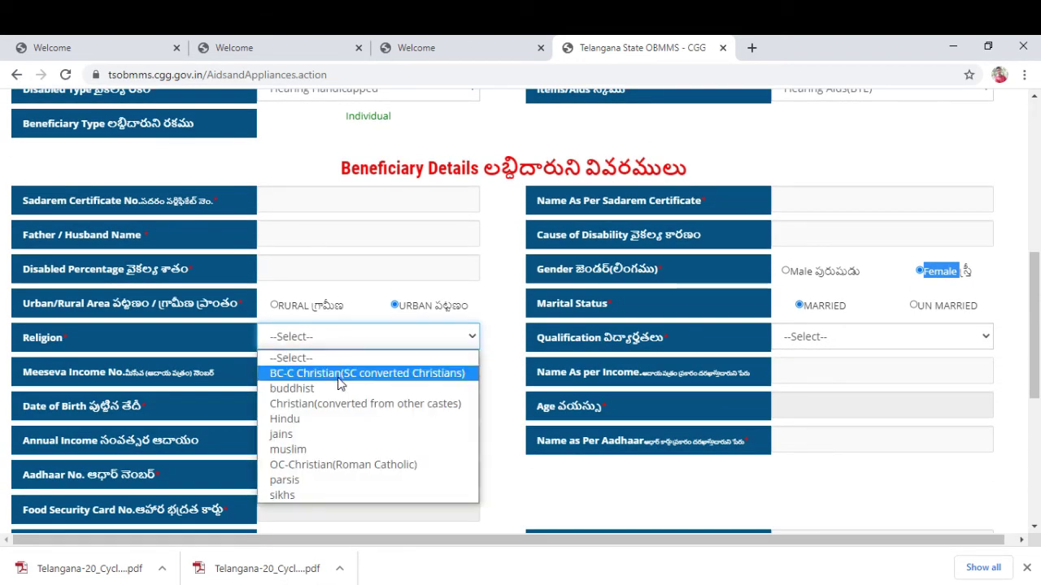
left_click(302, 421)
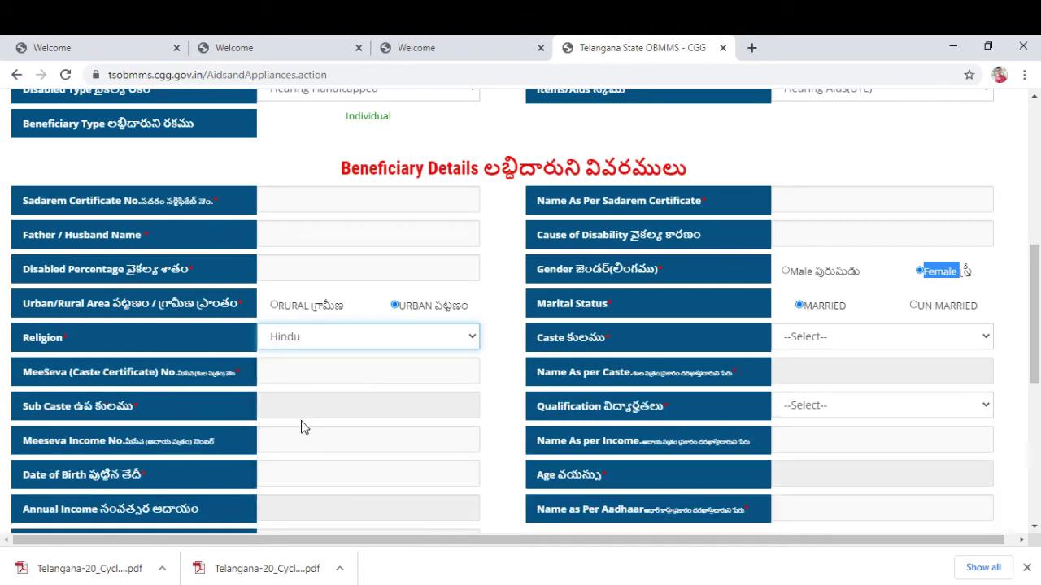
left_click(852, 340)
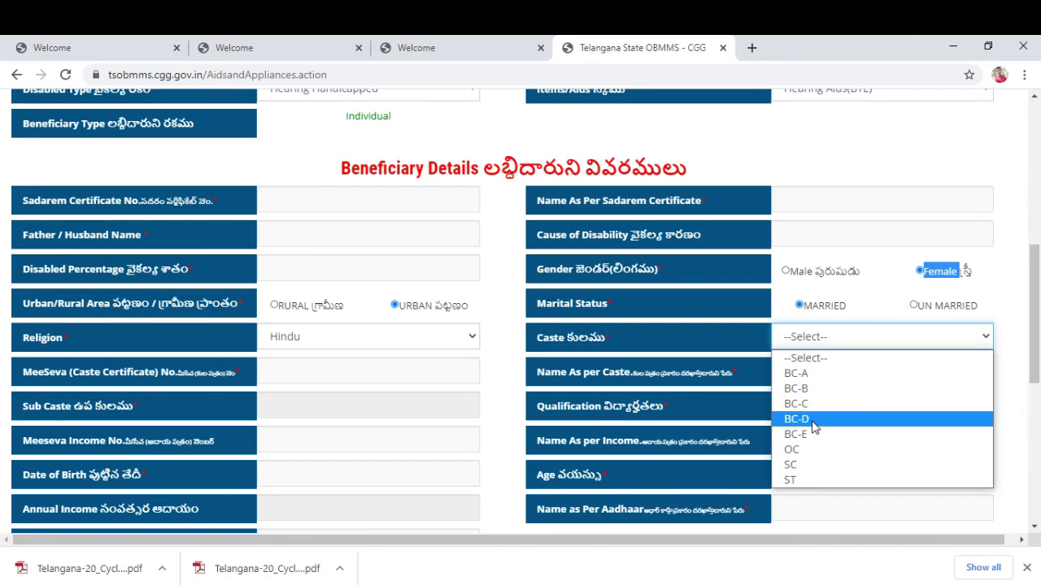
left_click(814, 419)
left_click(812, 415)
Pass over the caste certificate, Name As per Caste and Sub Caste fields and open the Qualification list.
left_click(316, 377)
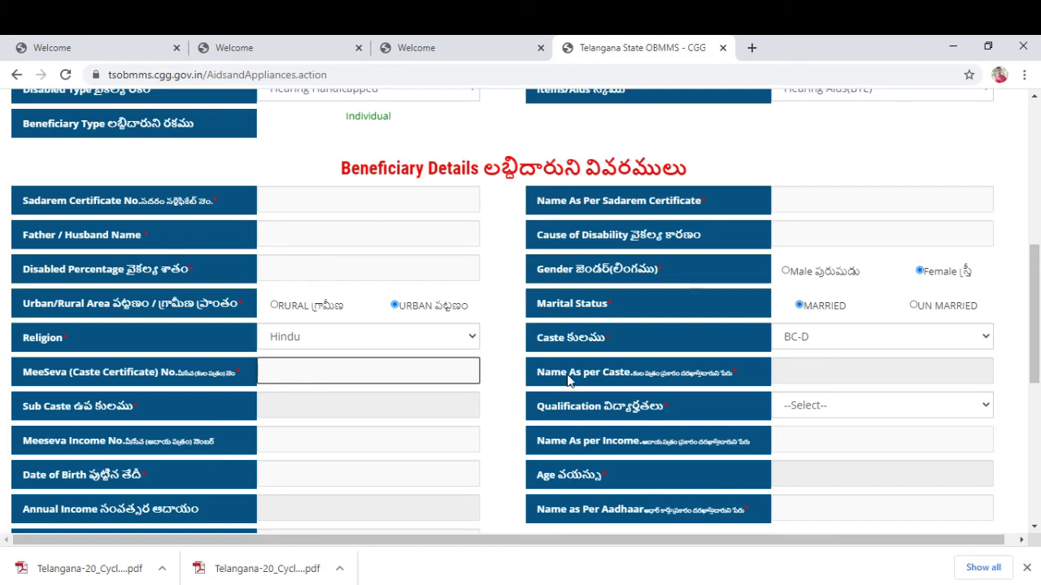
left_click(853, 372)
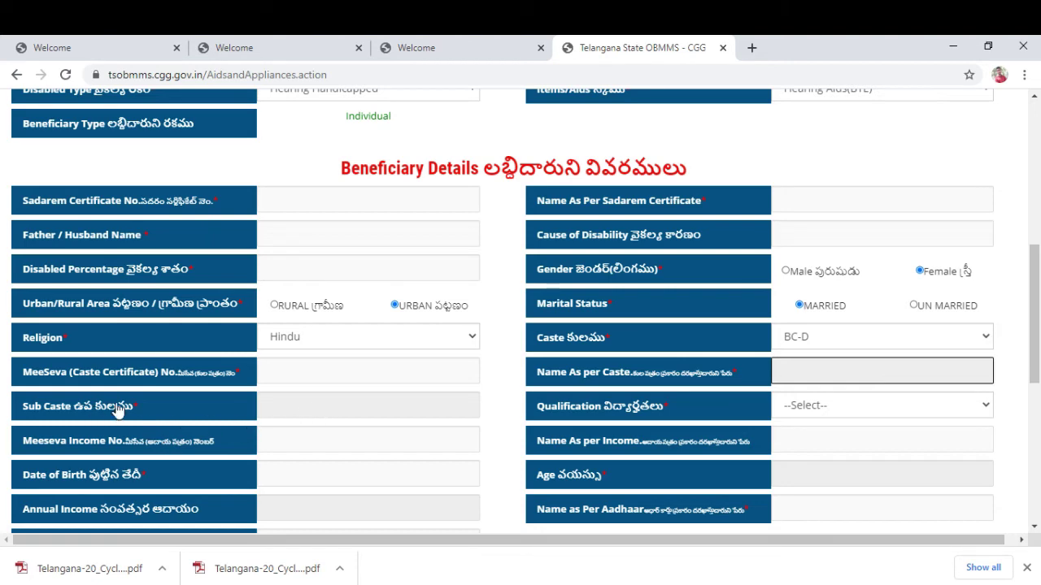
left_click(314, 404)
scroll(317, 404, "down", 1)
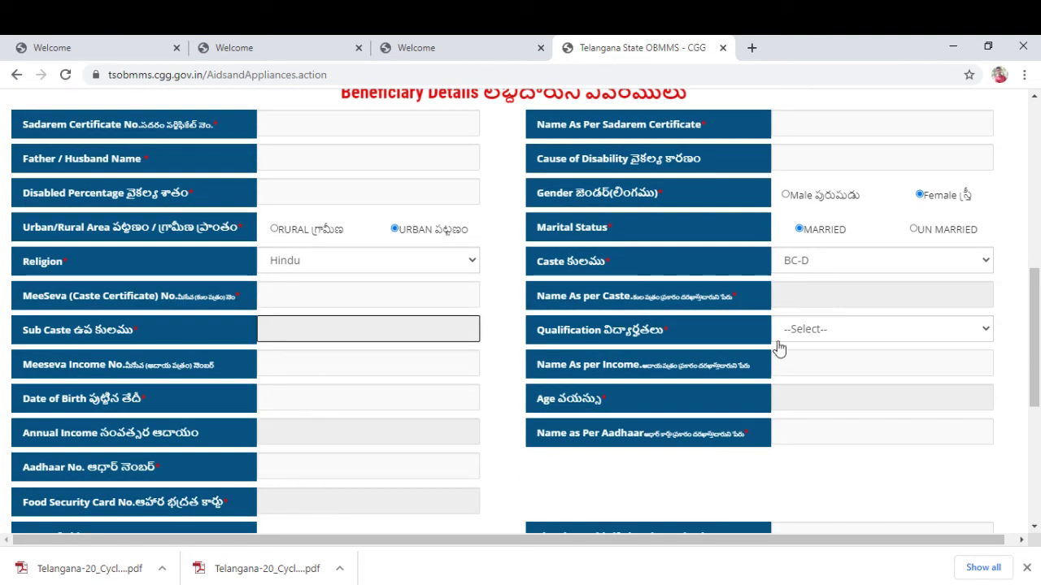
left_click(832, 334)
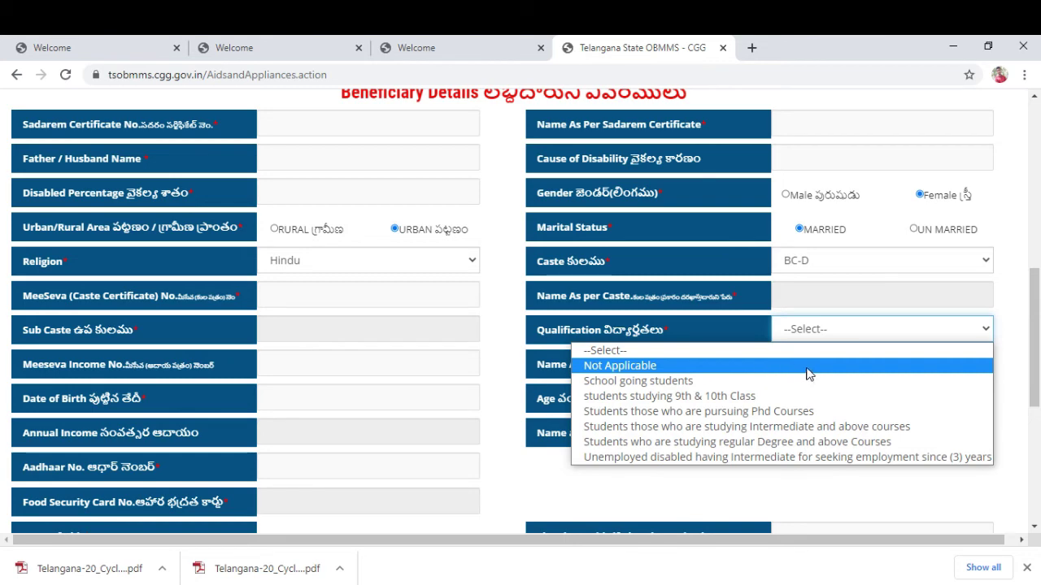
Choose Not Applicable as qualification, then step through the income fields to Name as Per Aadhaar.
left_click(663, 366)
scroll(309, 386, "down", 2)
left_click(319, 213)
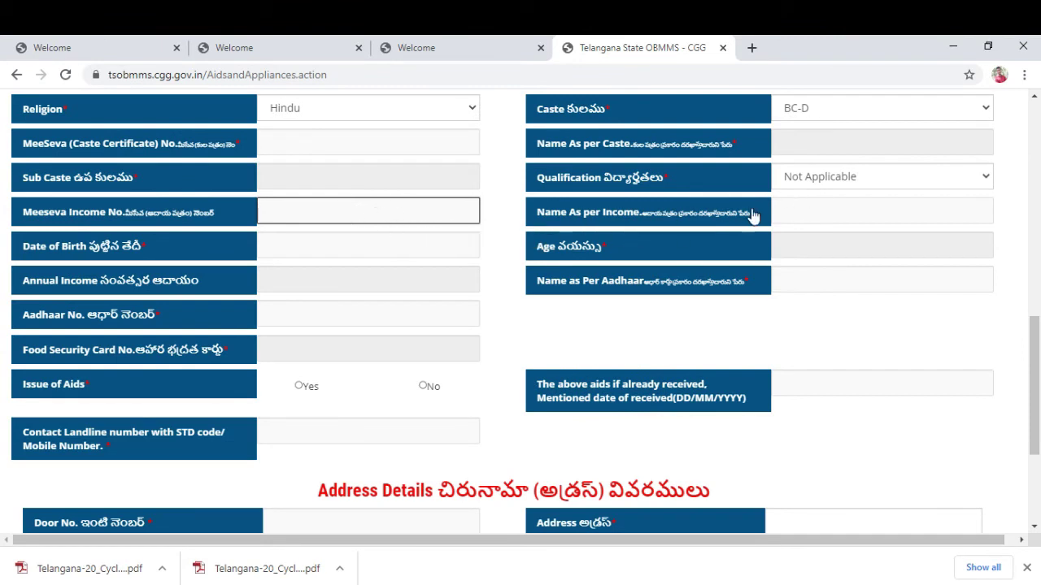
left_click(833, 216)
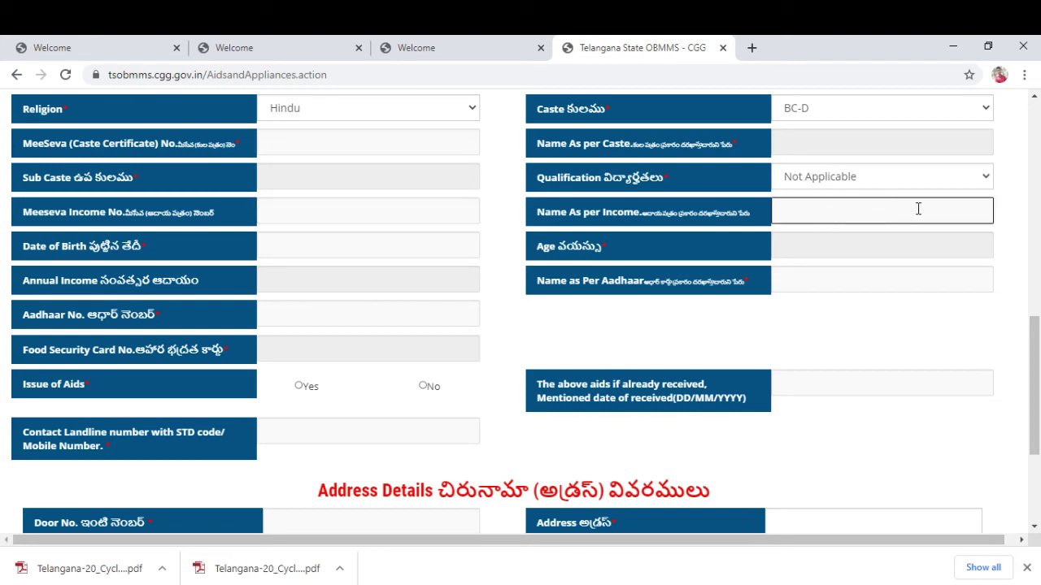
left_click(302, 281)
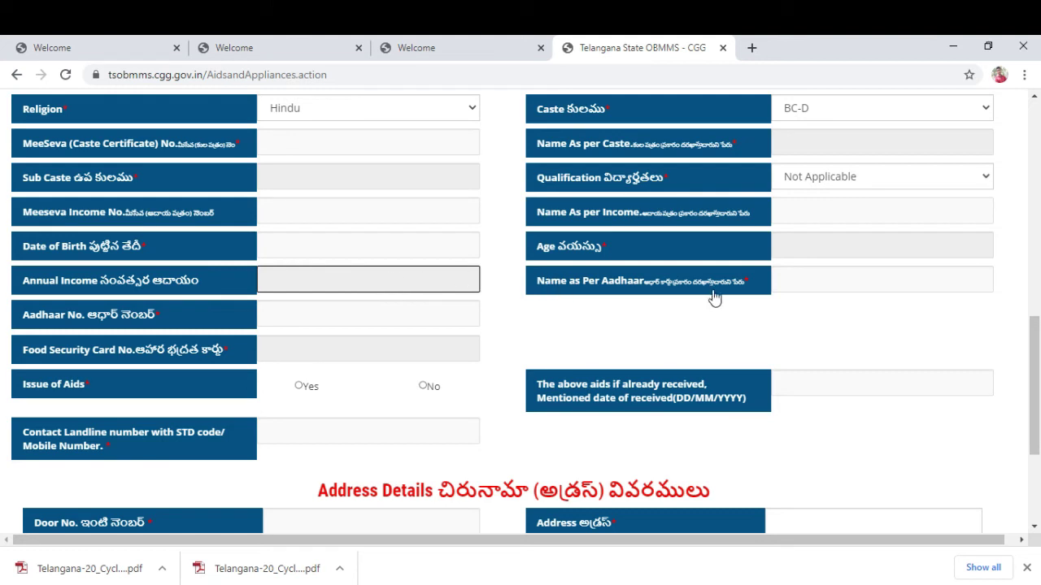
left_click(849, 276)
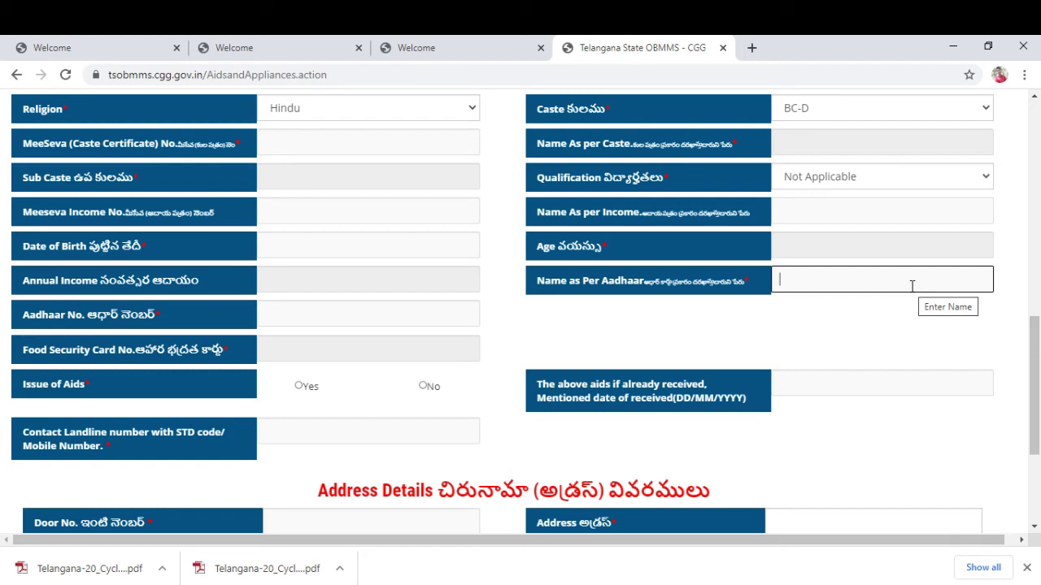
Enter the beneficiary's Aadhaar name and Aadhaar number, validate it, and check the auto-filled food security card number.
left_click(353, 313)
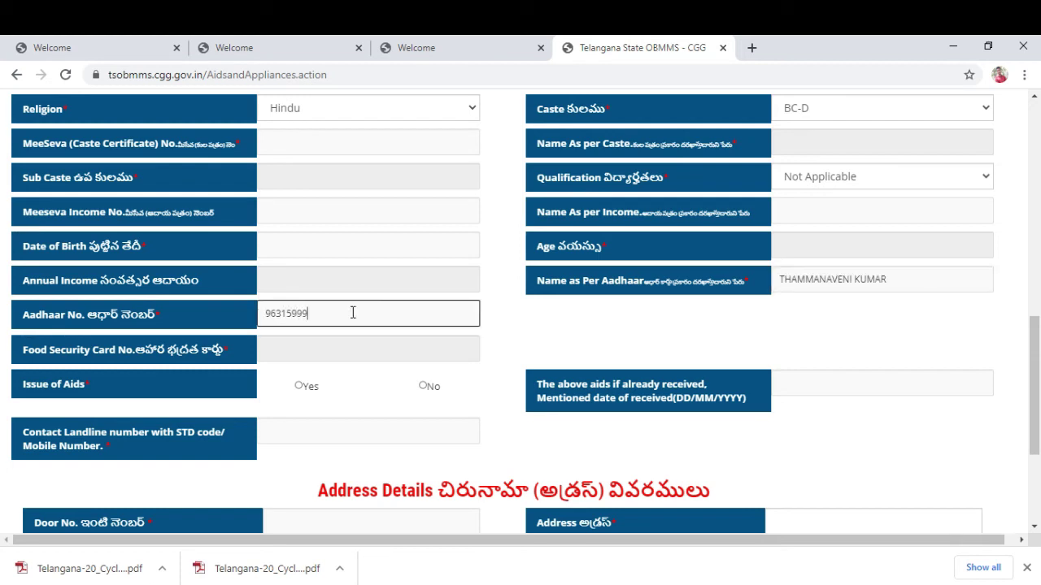
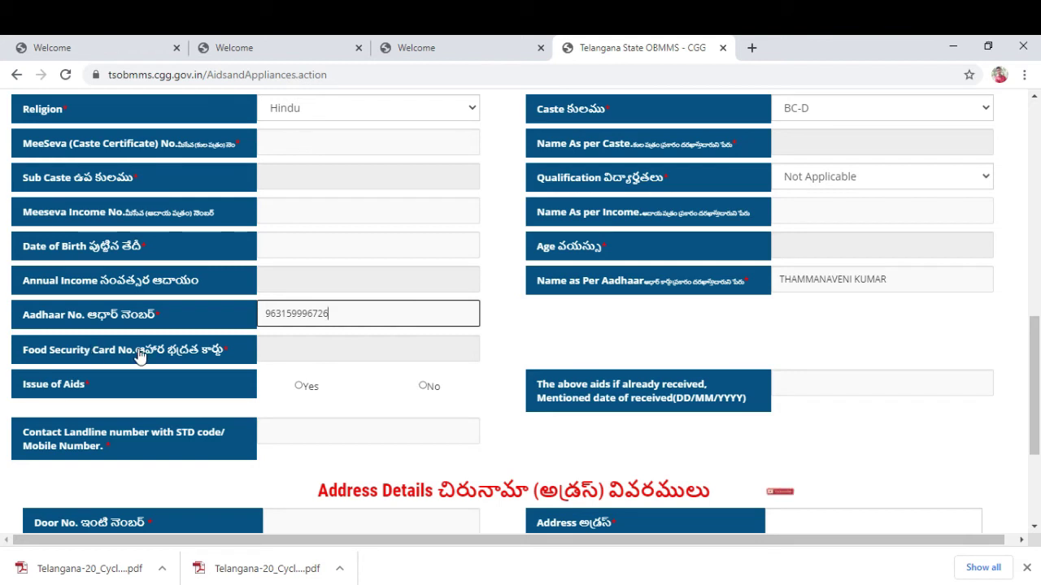
left_click(532, 327)
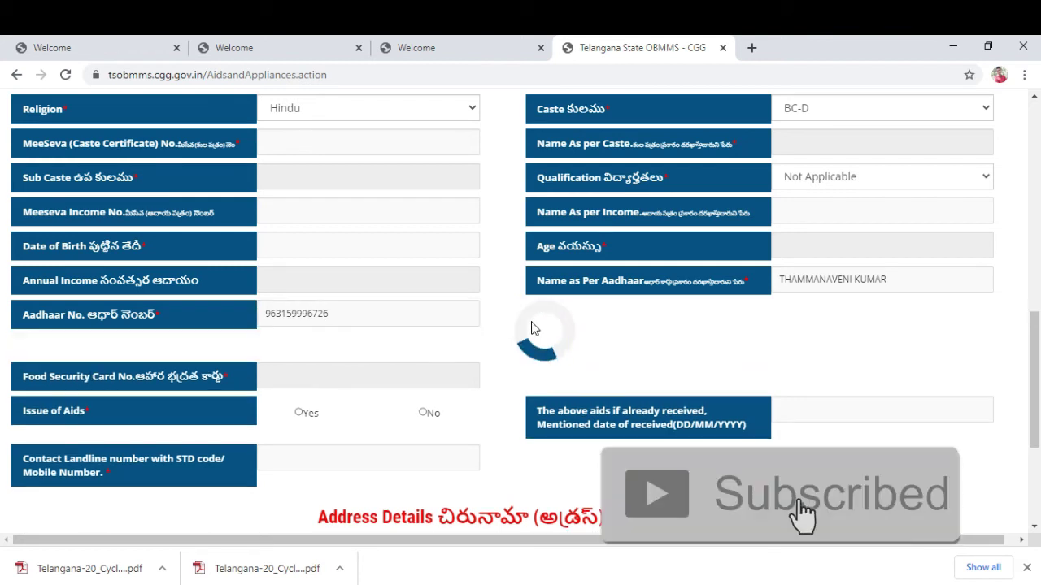
mouse_move(270, 369)
left_mouse_down()
mouse_move(334, 370)
mouse_move(253, 373)
left_mouse_up()
left_click(337, 371)
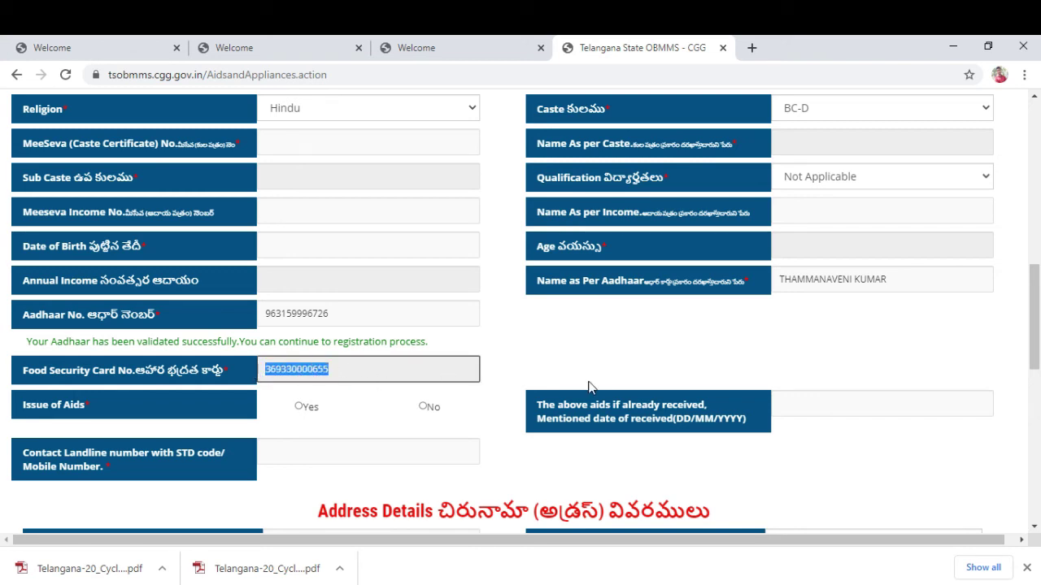
left_click(298, 433)
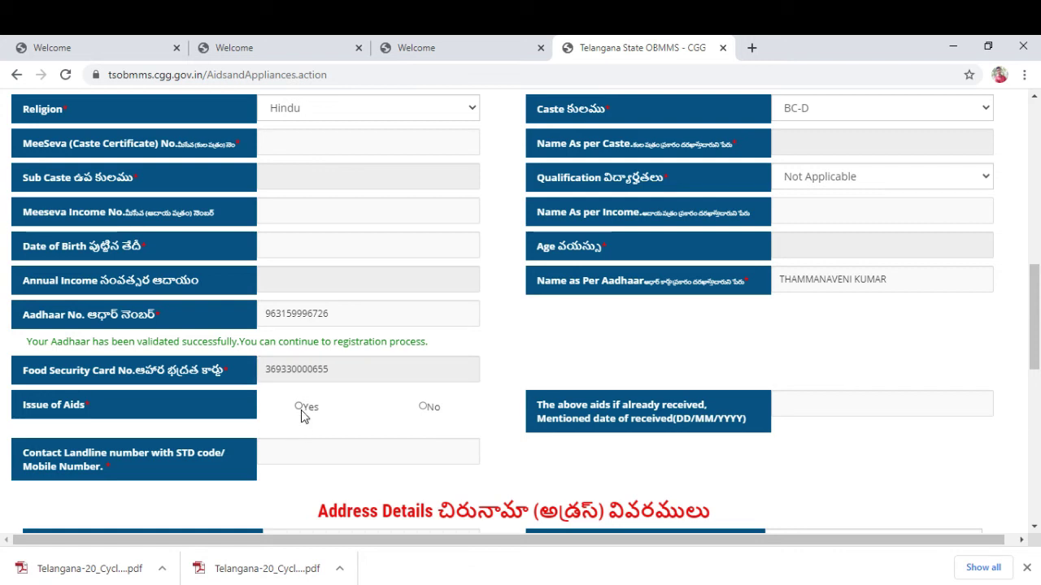
Set Issue of Aids to No after briefly choosing Yes, then pass the Door No. and Address fields.
left_click(300, 407)
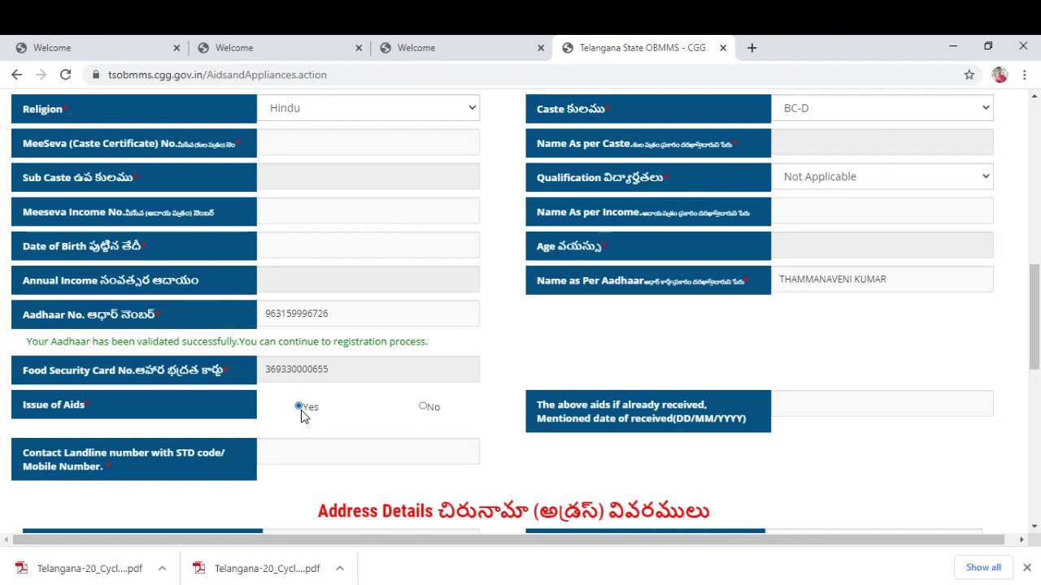
left_click(816, 408)
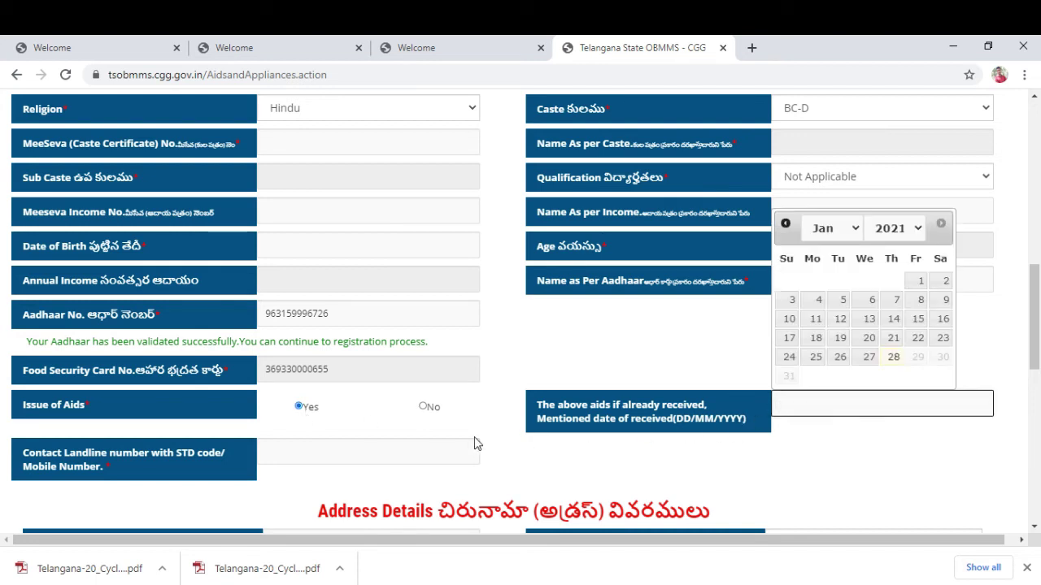
left_click(423, 406)
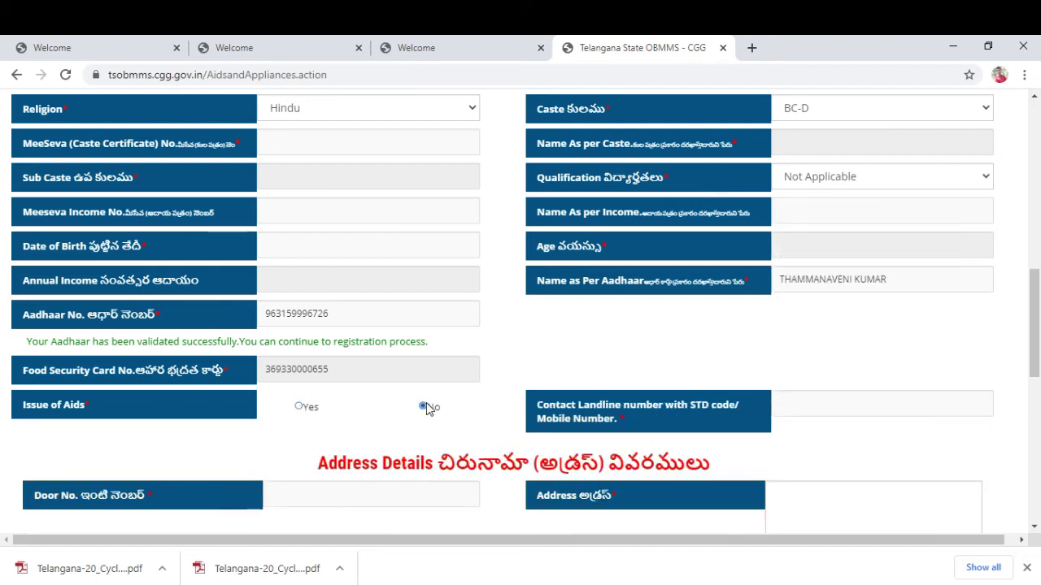
scroll(421, 413, "down", 2)
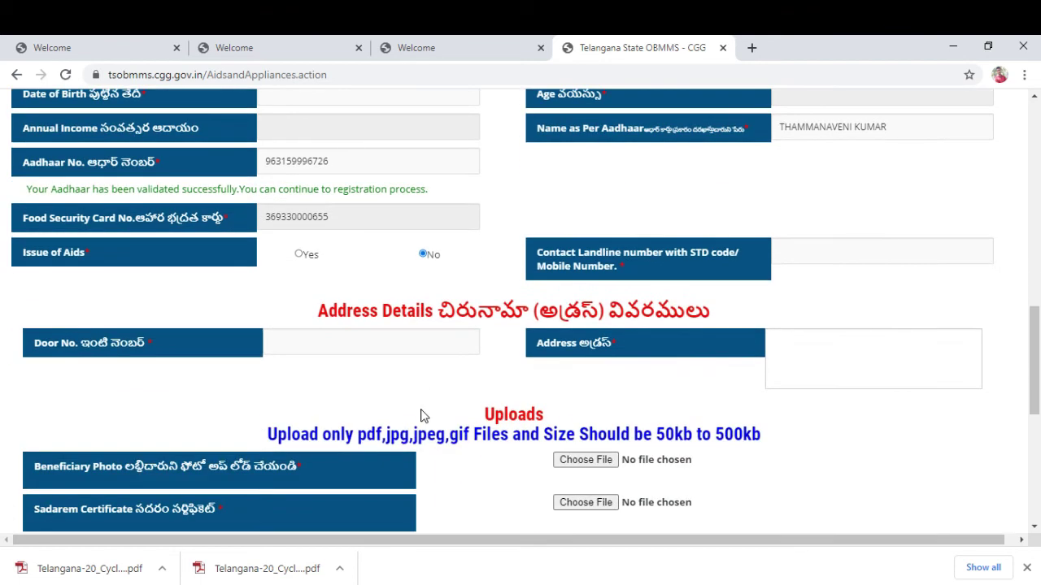
left_click(321, 349)
left_click(805, 345)
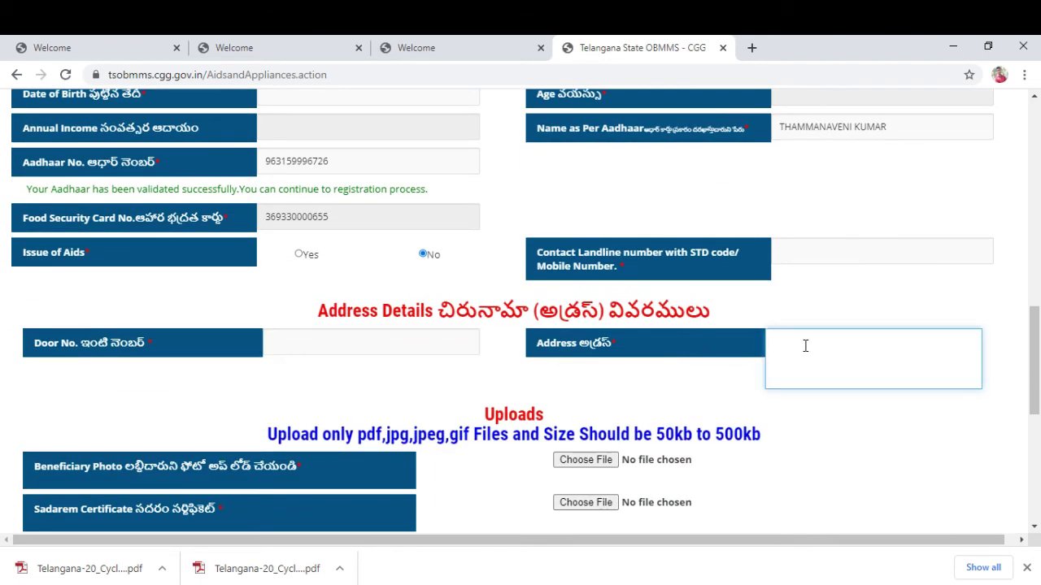
scroll(451, 193, "down", 3)
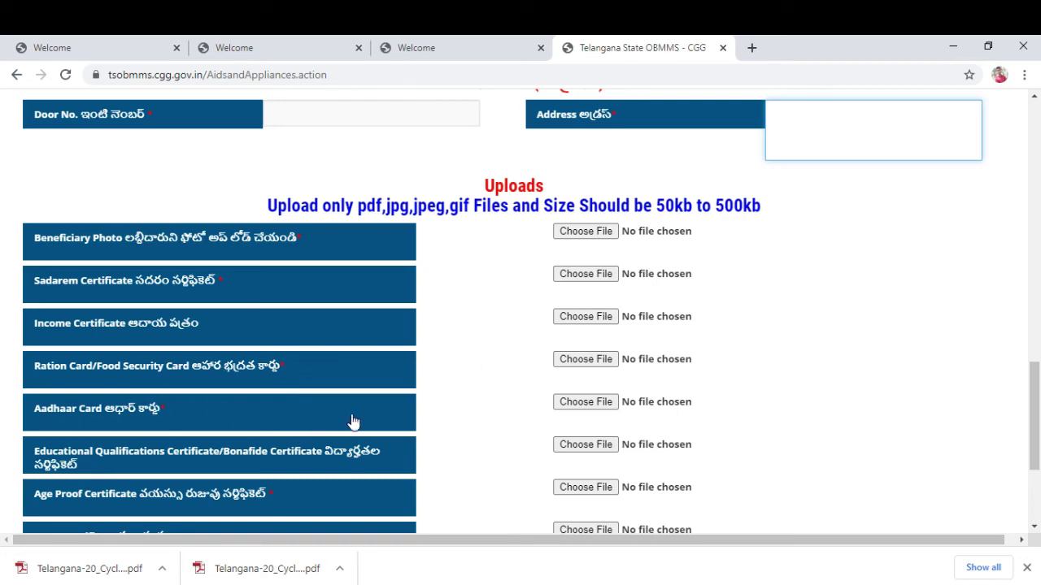
Tick the Self Confirmation checkbox at the bottom of the form, above the Preview button.
scroll(773, 320, "up", 8)
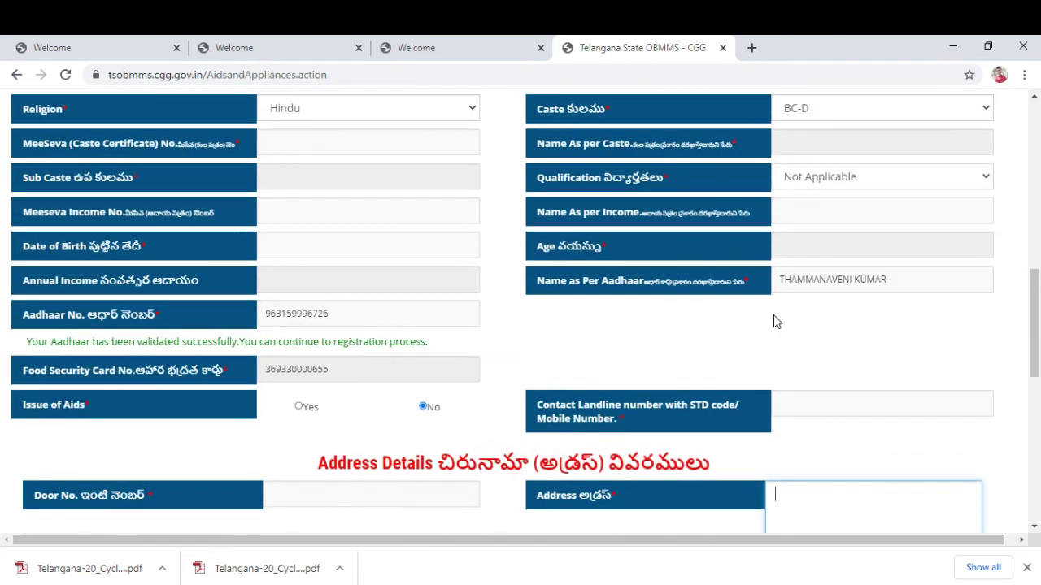
scroll(825, 345, "up", 3)
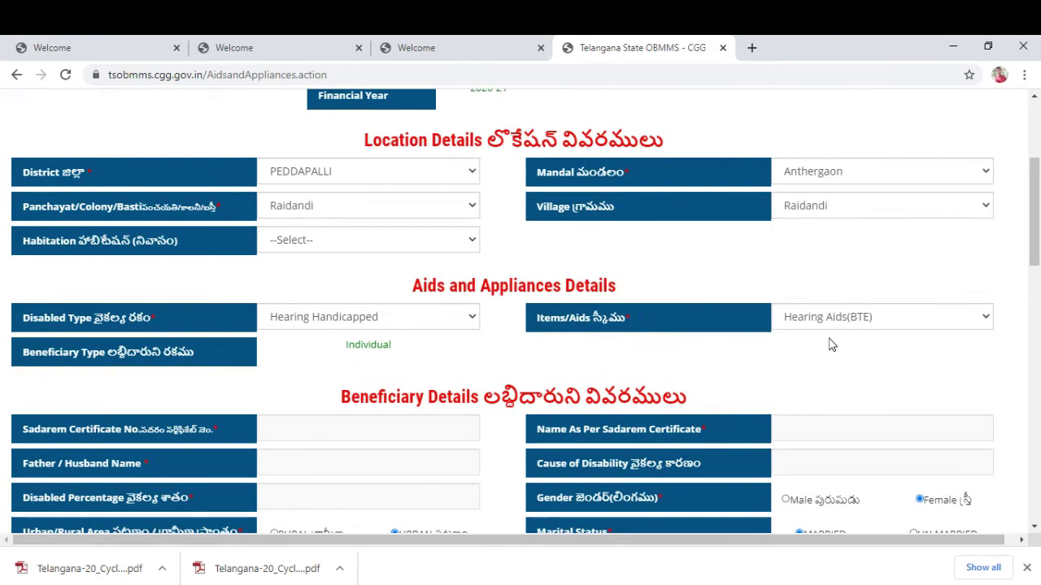
scroll(829, 344, "down", 10)
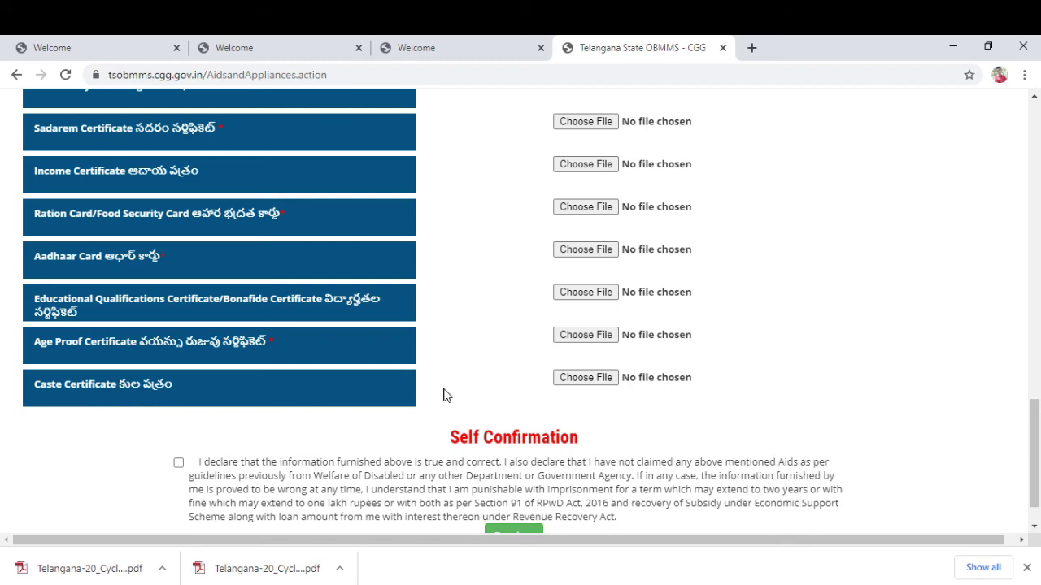
scroll(443, 395, "up", 5)
scroll(443, 395, "down", 5)
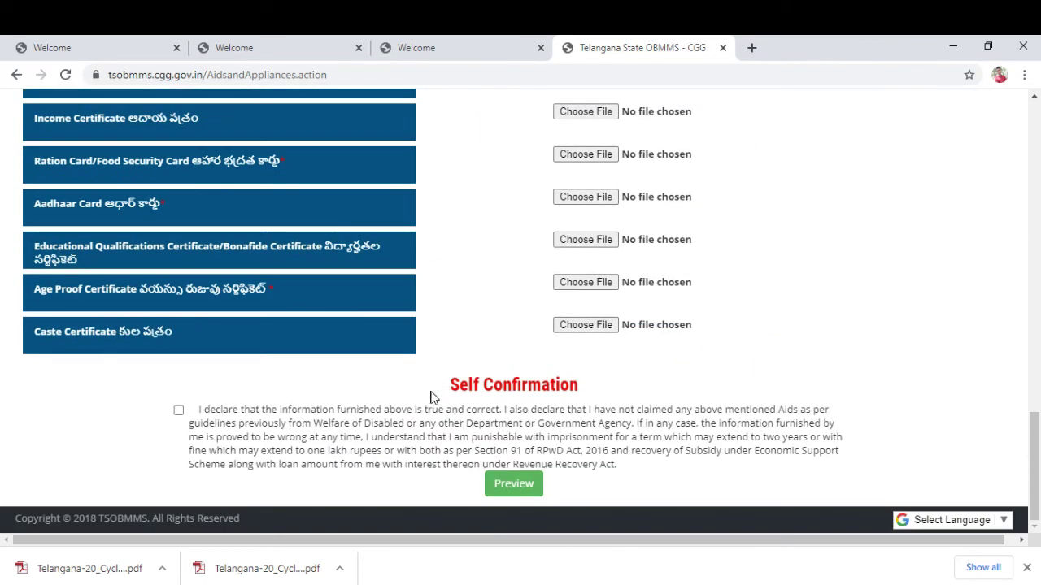
left_click(178, 411)
scroll(499, 358, "up", 15)
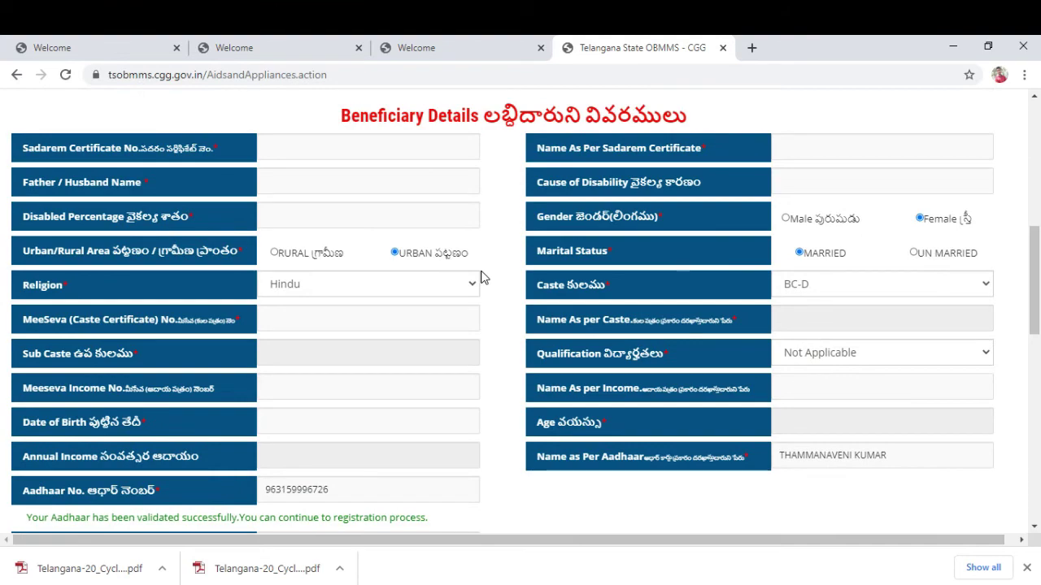
scroll(480, 277, "up", 8)
scroll(480, 277, "down", 20)
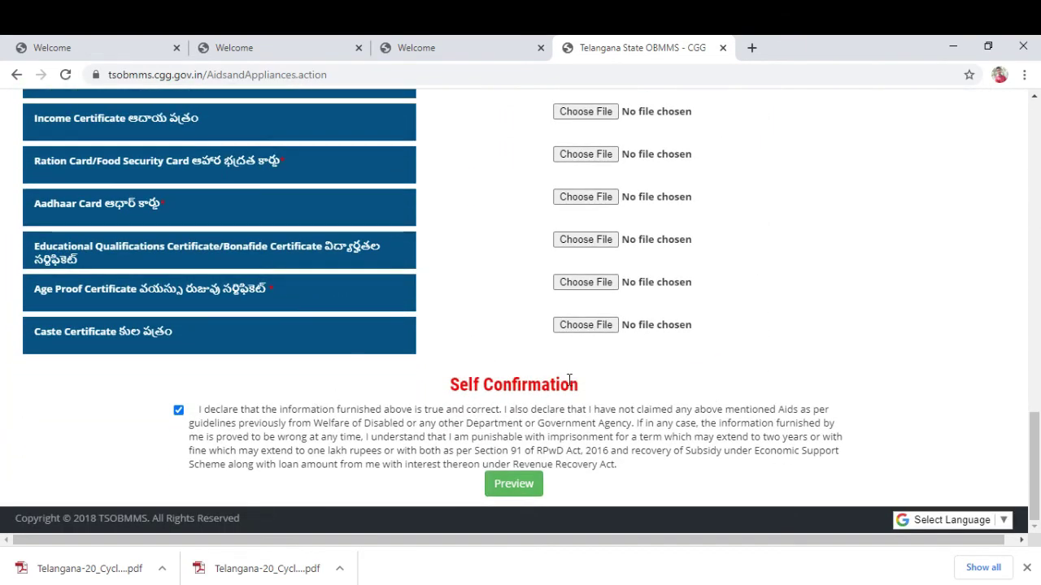
left_click(306, 408)
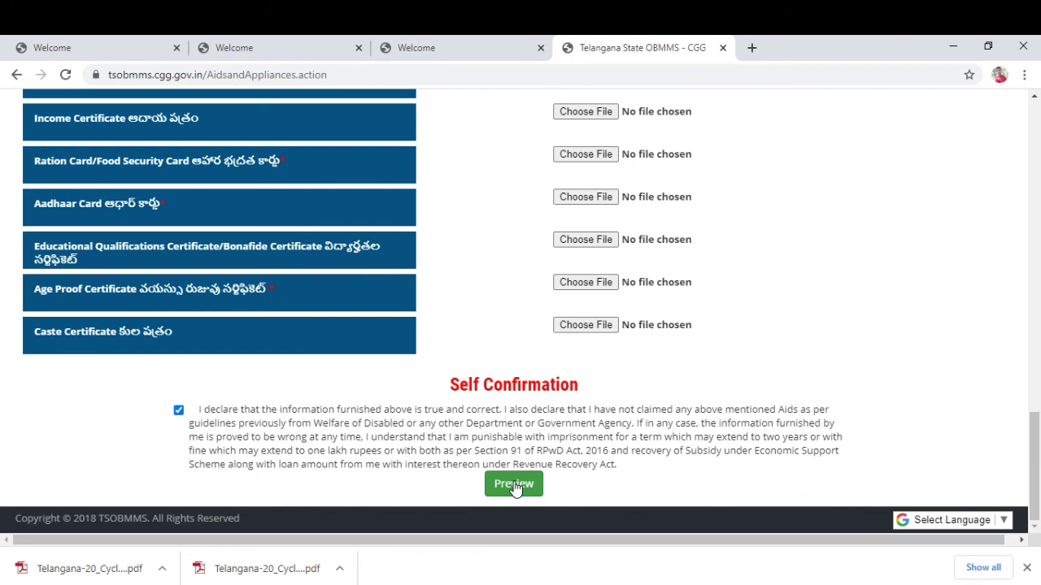
scroll(520, 455, "up", 8)
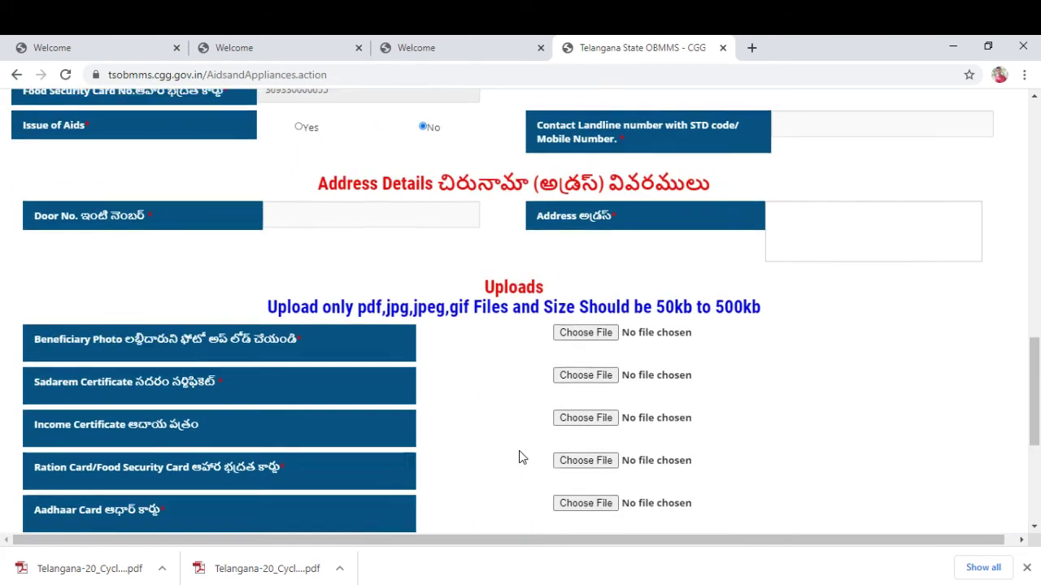
scroll(520, 458, "up", 6)
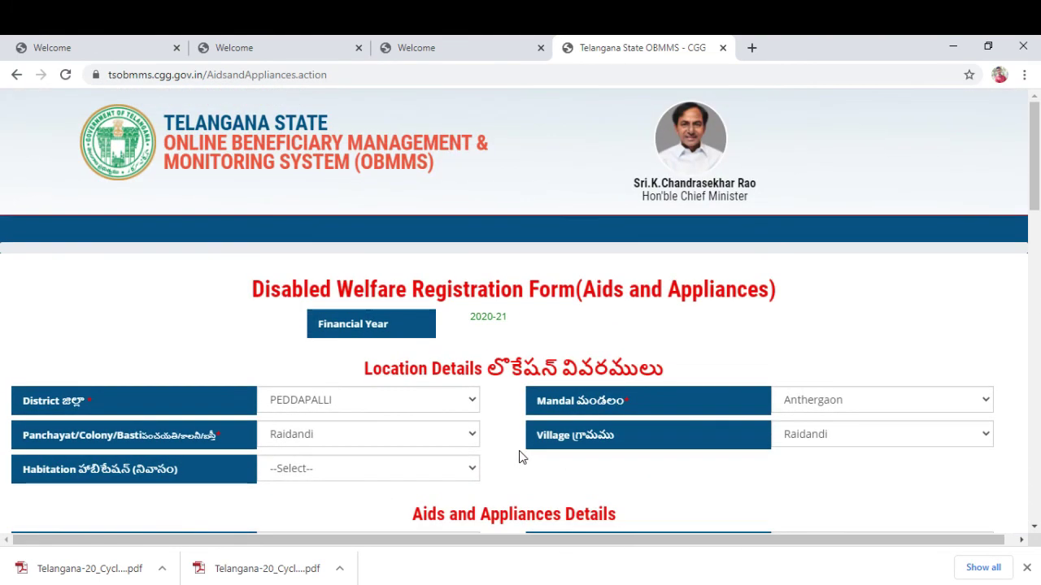